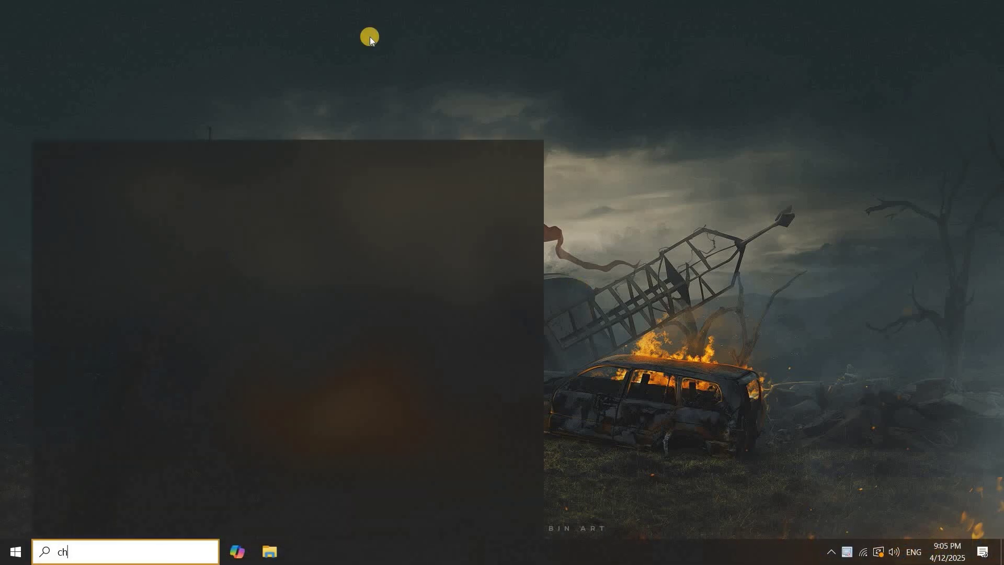
Step: Launch Google Chrome from the 'ch' taskbar search results
key("Return")
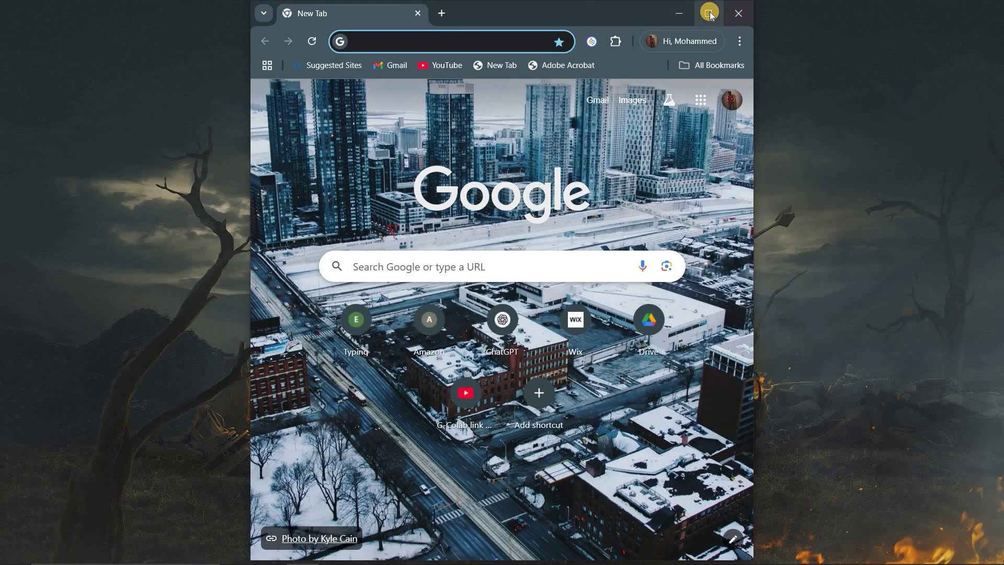
Step: Maximize the Chrome window and clear the mistyped search text
left_click(707, 13)
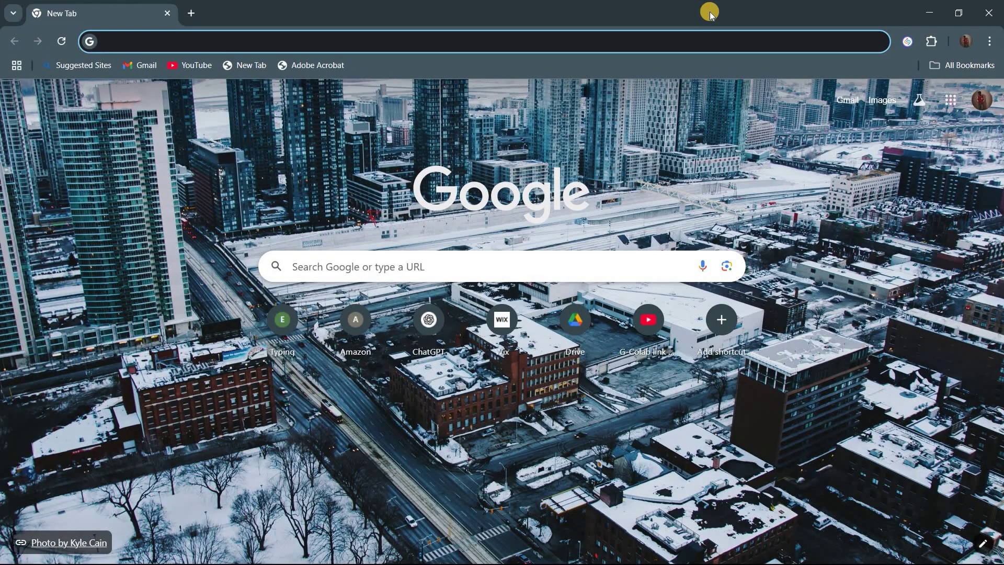
type("xb")
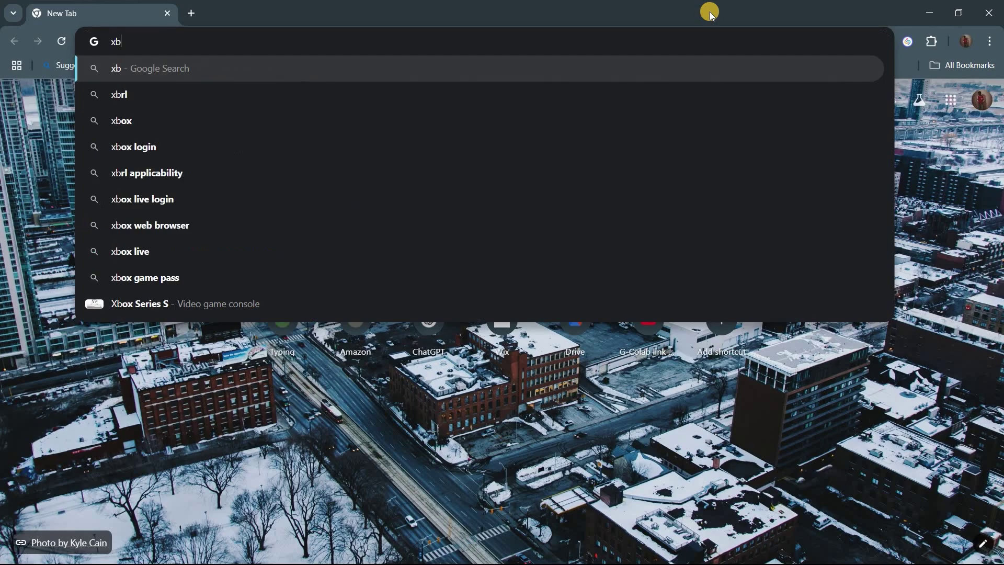
key("BackSpace")
key("BackSpace")
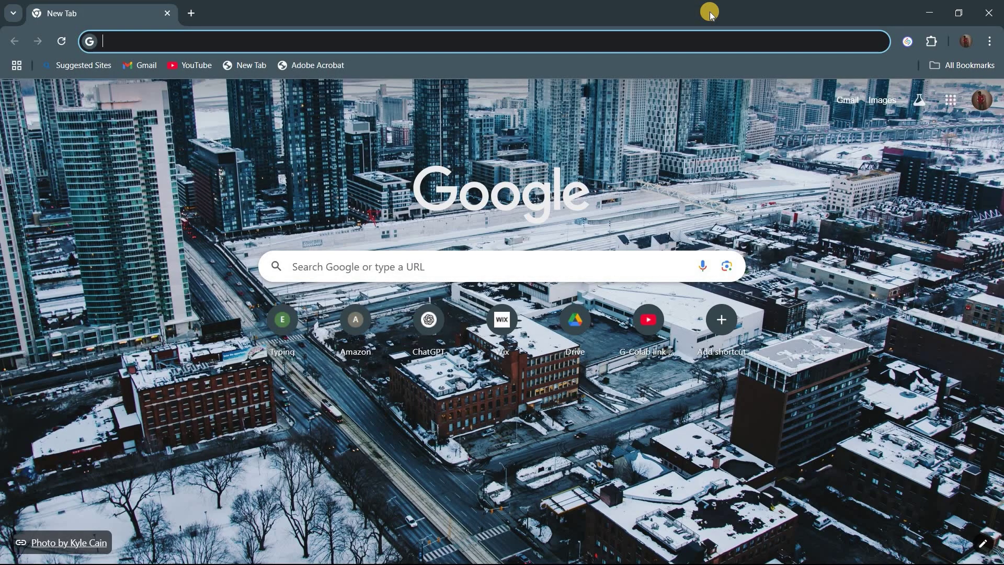
type("xvid ")
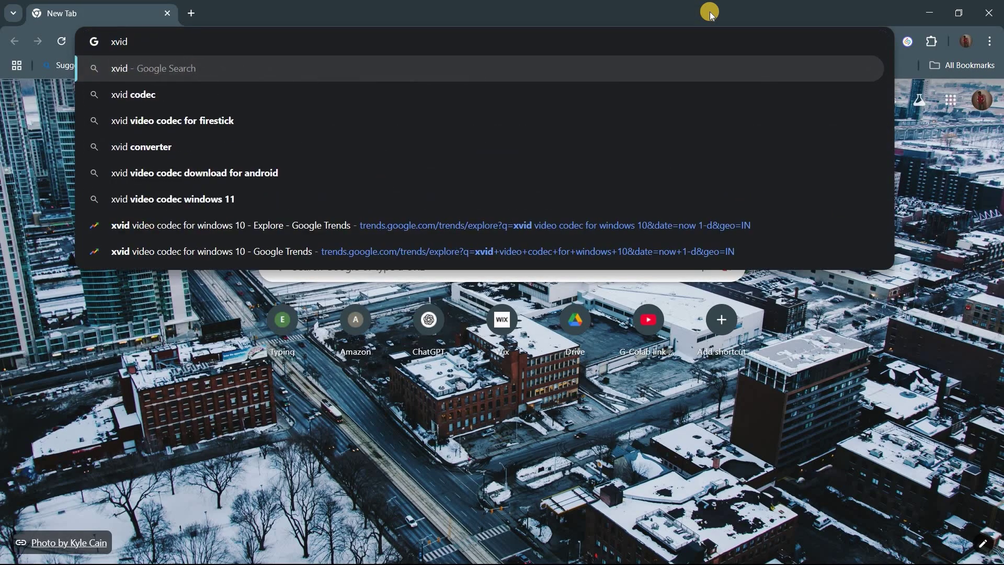
type("code")
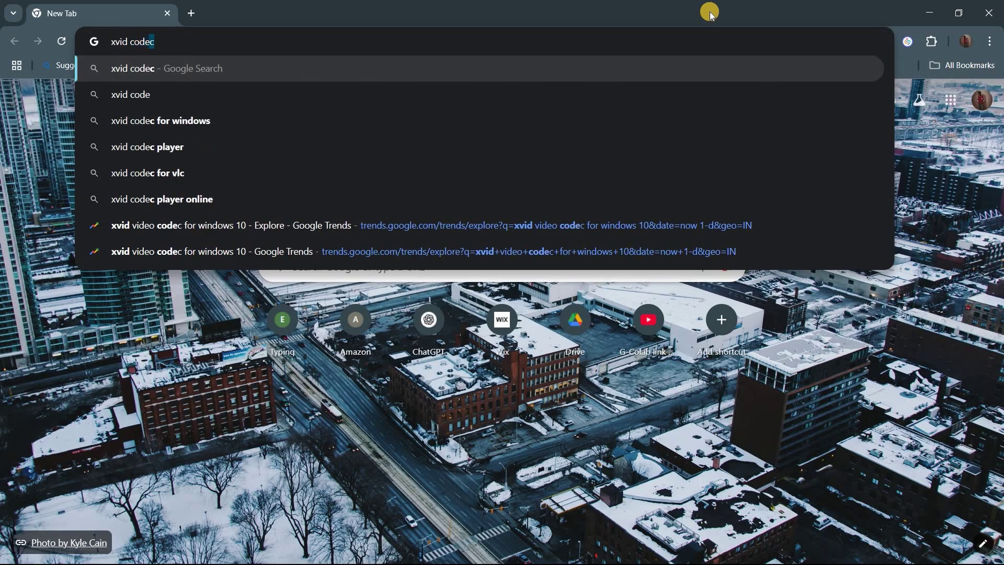
type("c d")
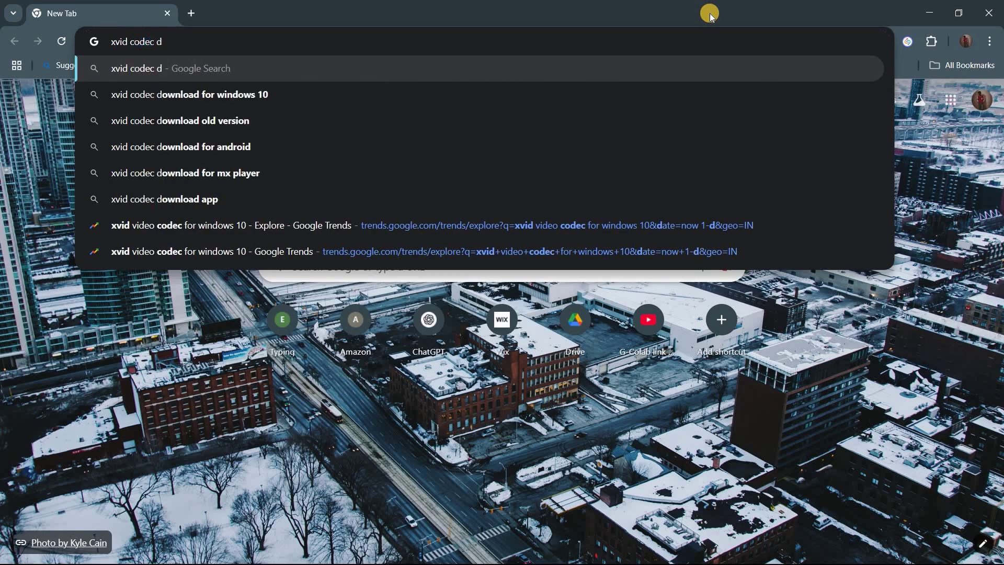
type("ow")
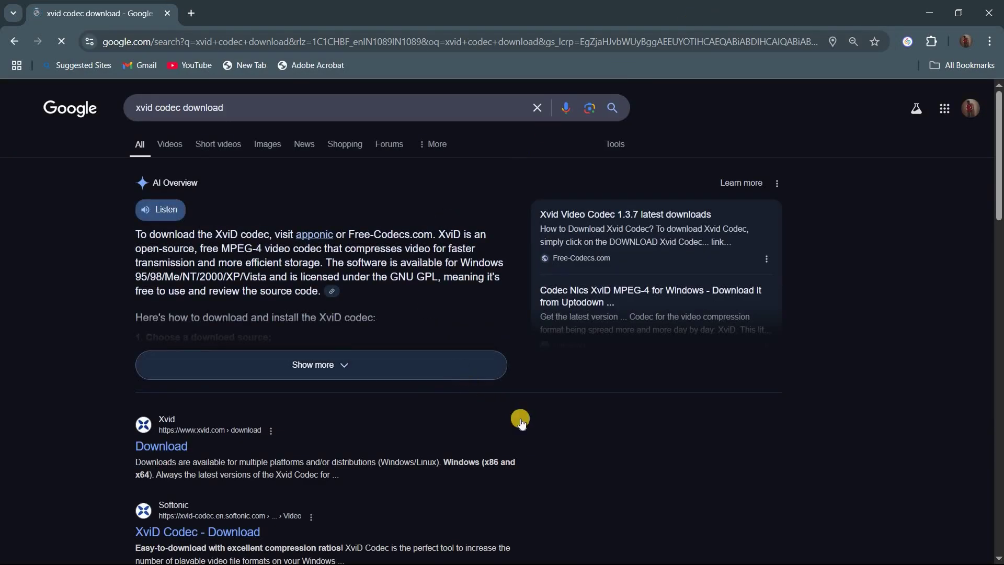
scroll(570, 426, "down", 2)
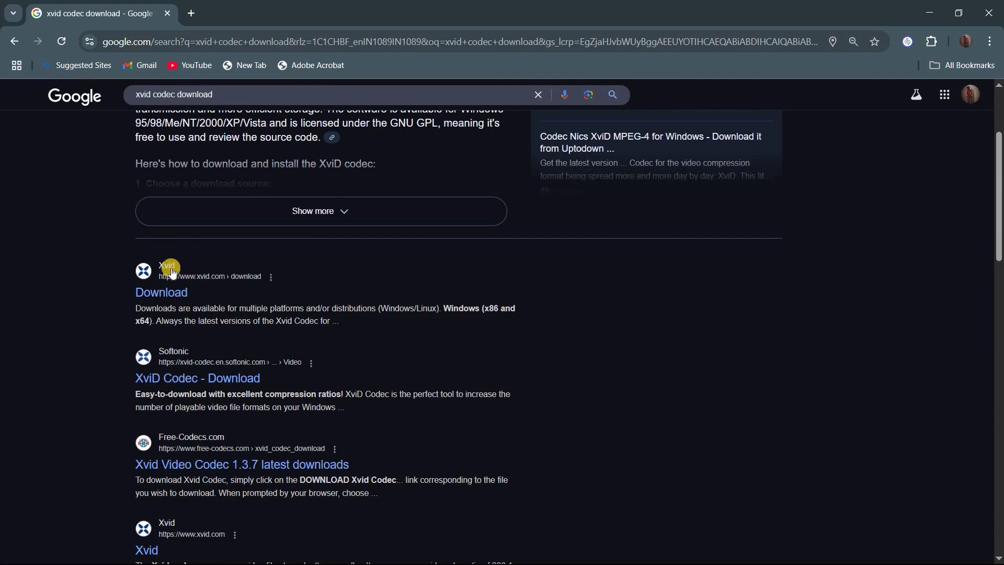
Step: Open the xvid.com download page and dismiss the finished-download notice
left_click(164, 301)
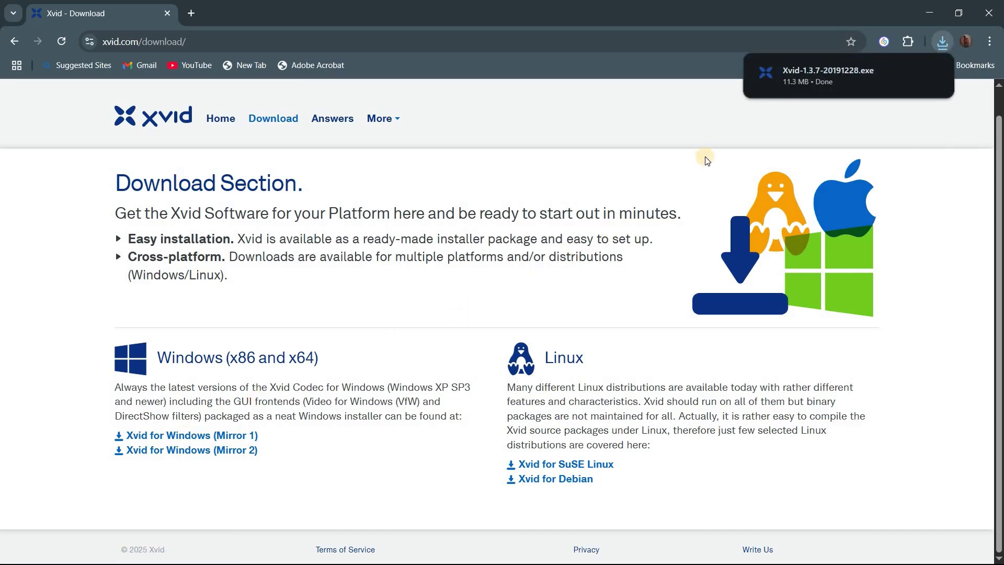
left_click(909, 73)
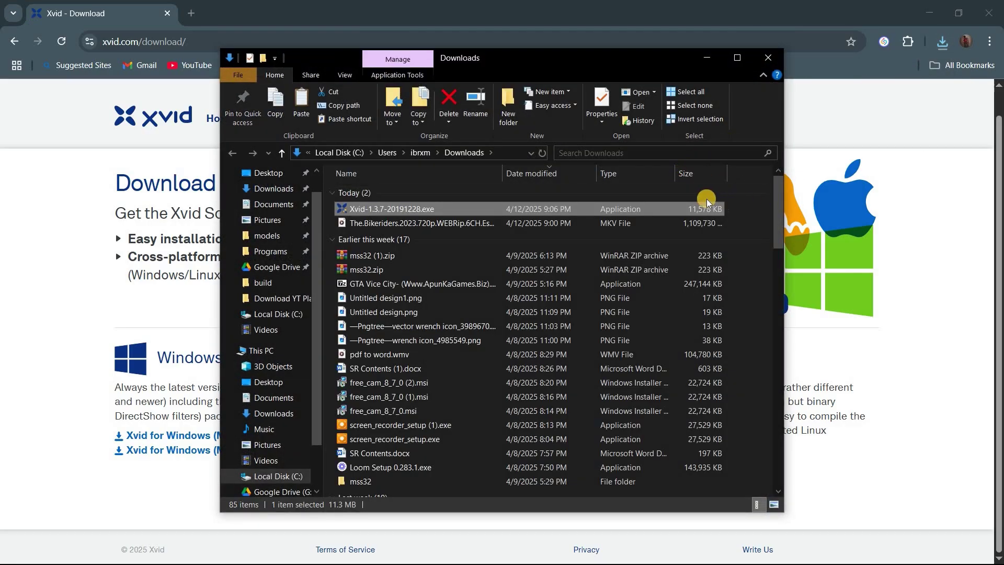
Step: Run Xvid-1.3.7-20191228.exe from the Downloads folder
double_click(677, 208)
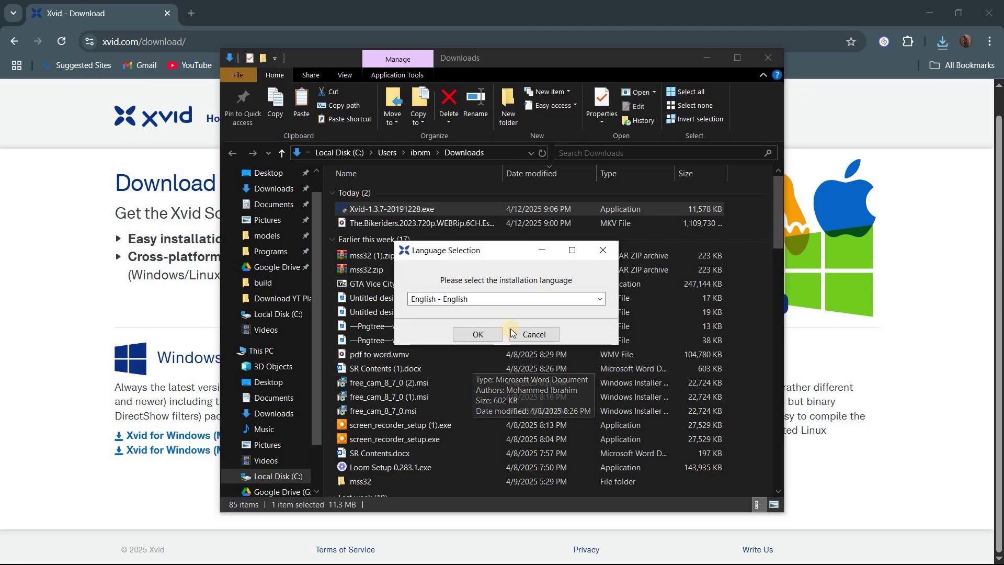
Step: Choose English, pass the welcome page, and accept the Xvid license agreement
left_click(477, 336)
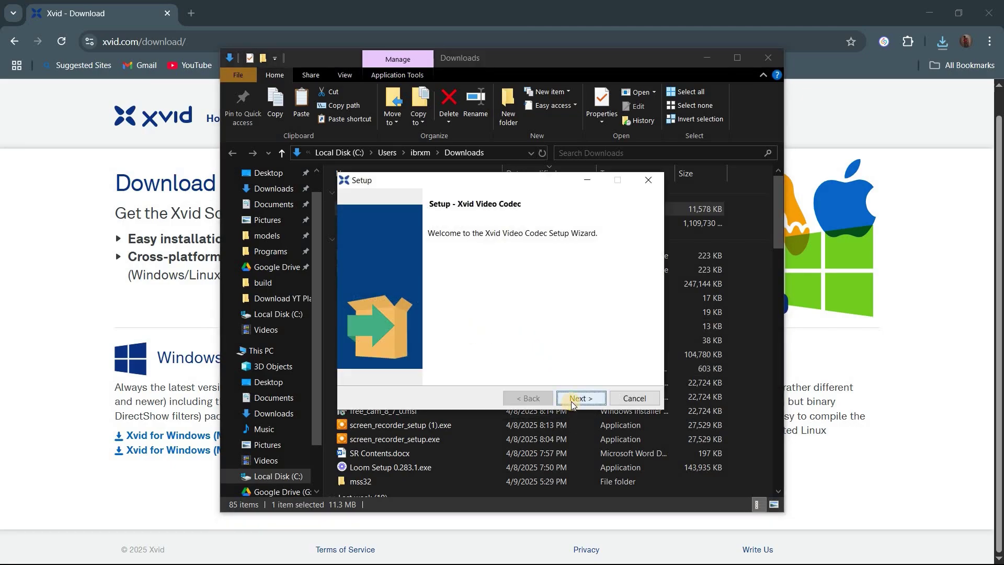
left_click(573, 399)
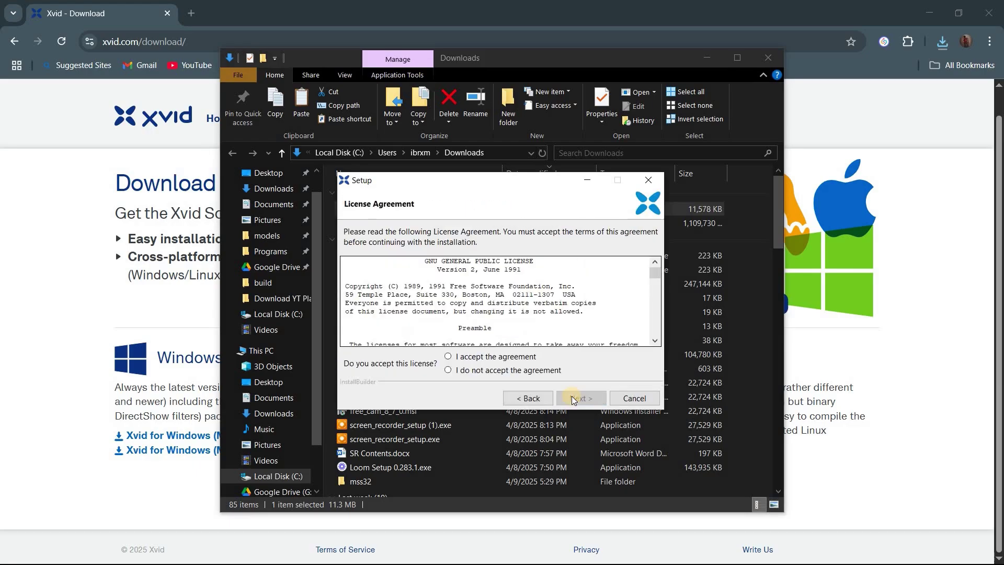
left_click(469, 357)
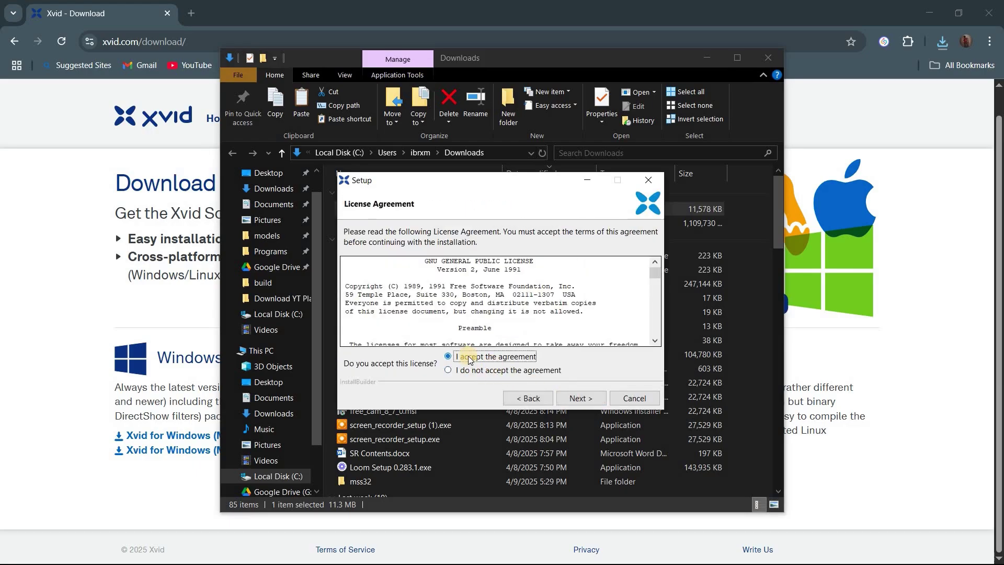
left_click(584, 401)
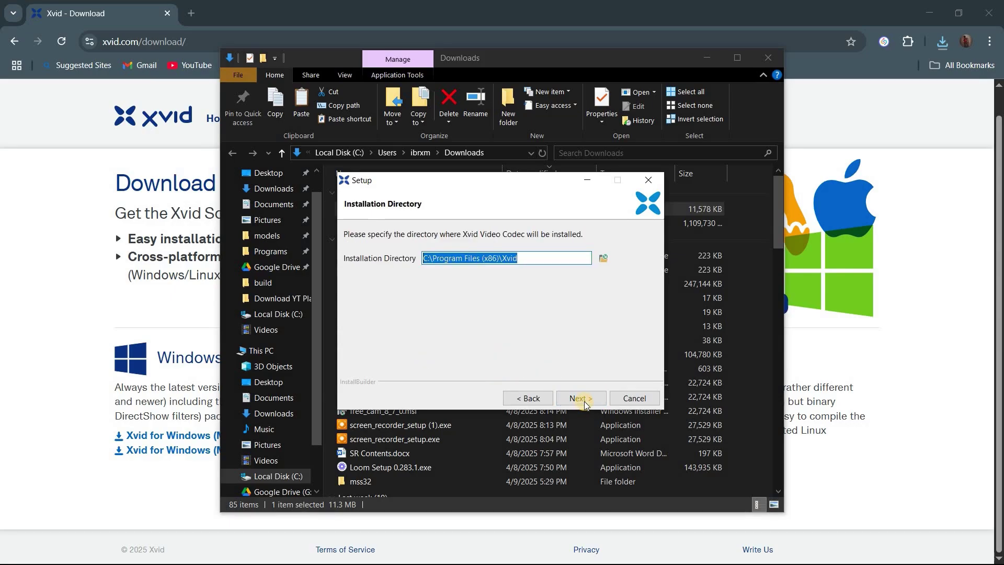
Step: Keep the default C:\Program Files (x86)\Xvid folder and choose manual update checking
left_click(584, 401)
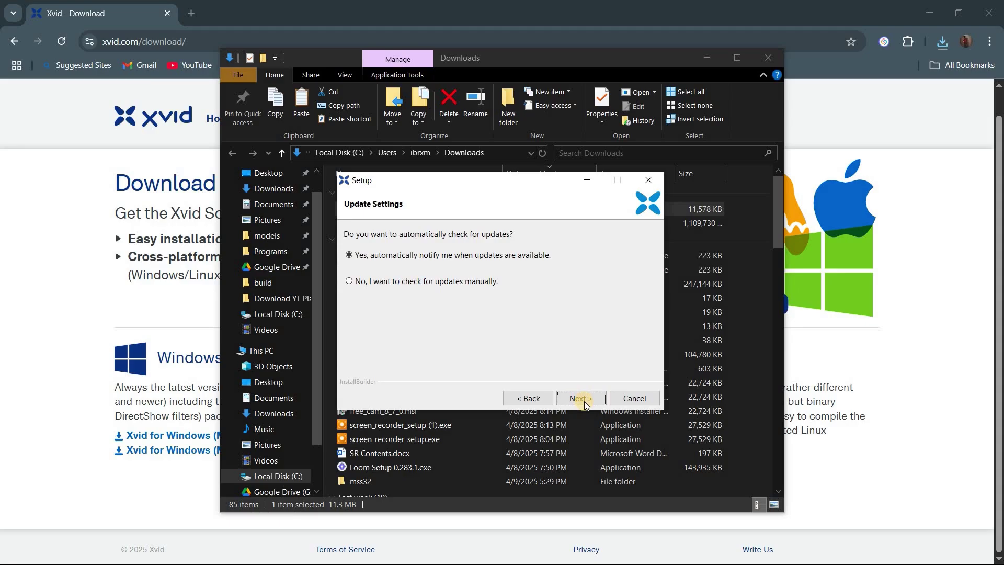
left_click(434, 283)
key("Up")
left_click(434, 283)
key("Up")
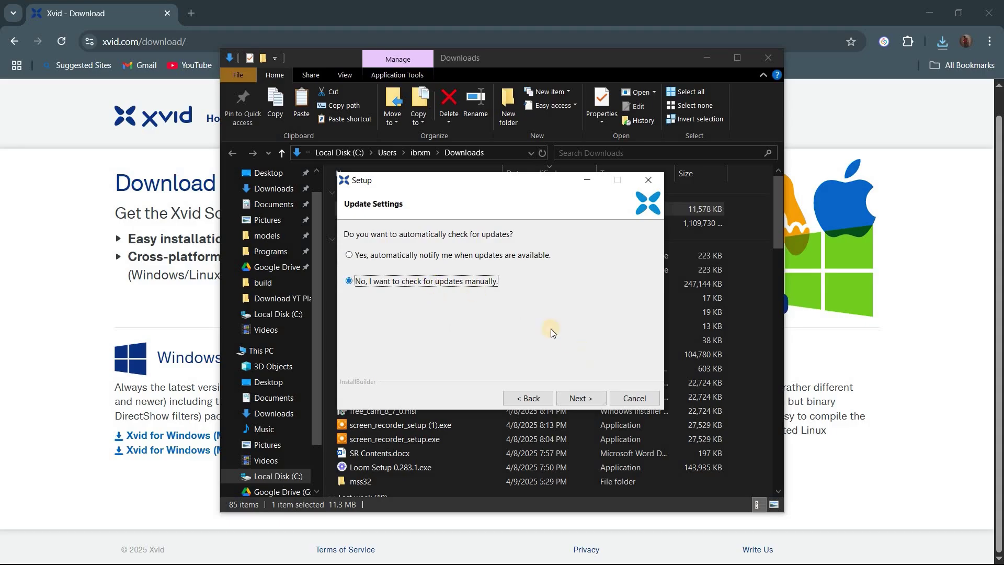
left_click(434, 284)
left_click(583, 392)
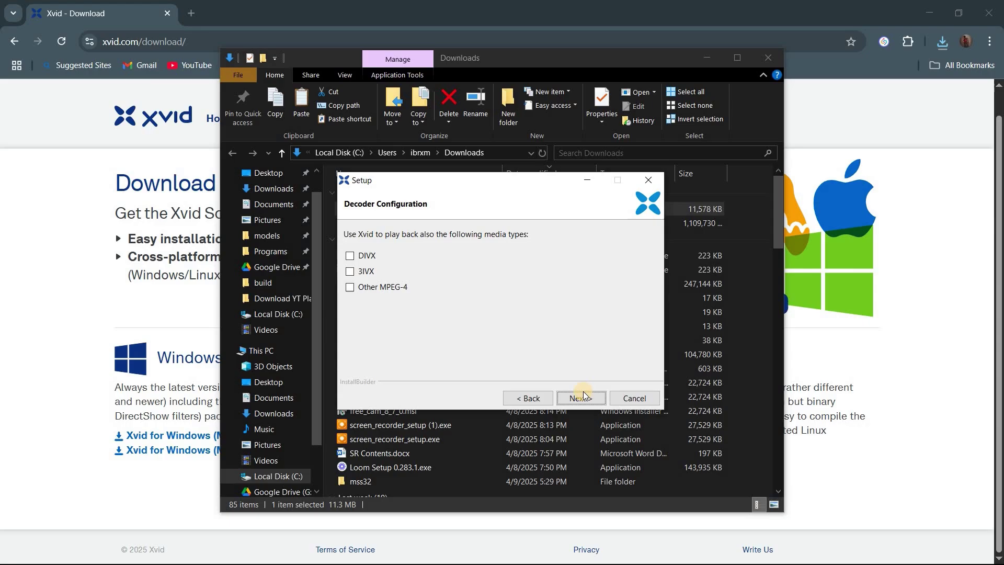
Step: Leave the extra decoder media types unticked and start the Xvid installation
left_click(583, 391)
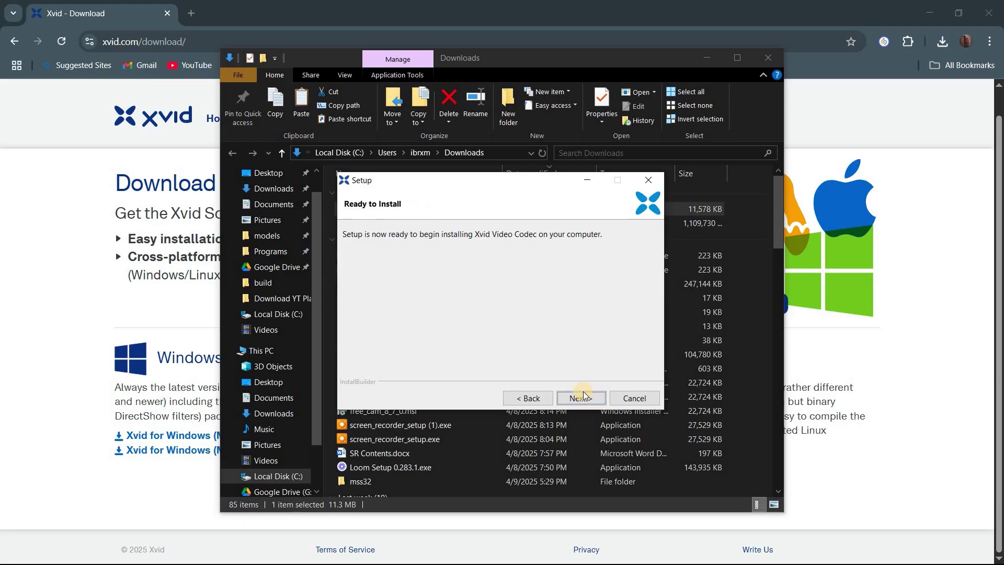
left_click(583, 391)
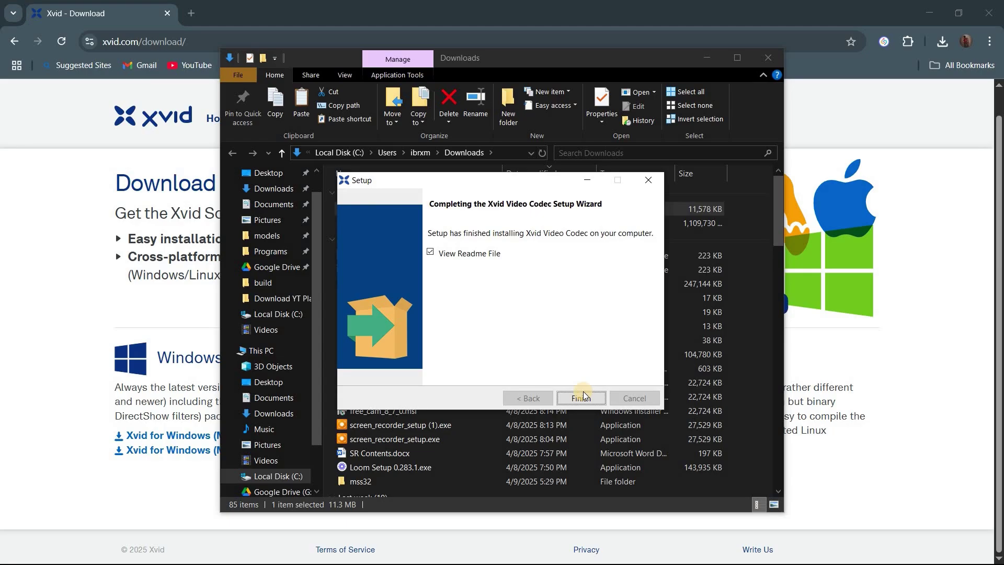
Step: Finish the wizard with View Readme File checked, then close the README window
left_click(583, 392)
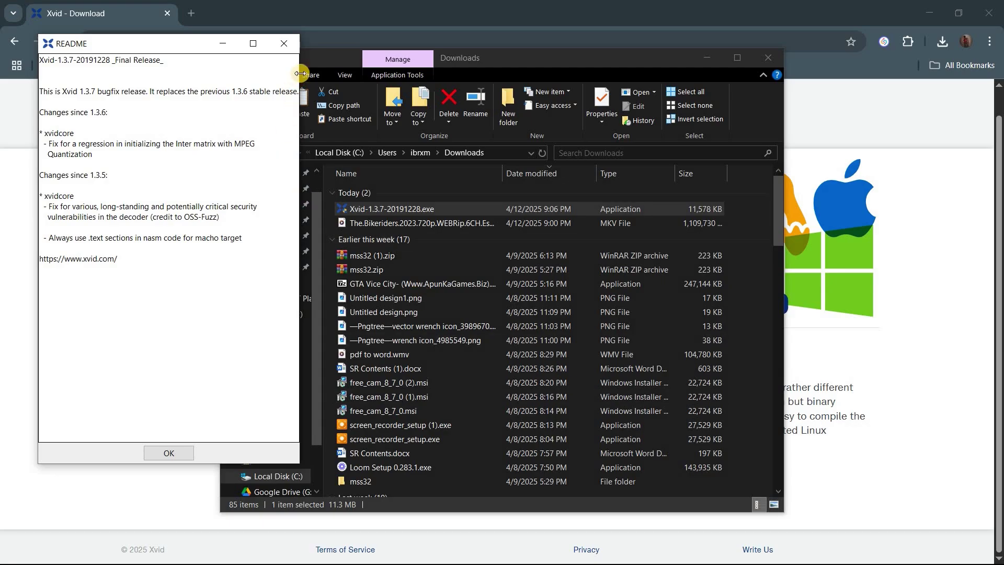
left_click(290, 38)
mouse_move(261, 351)
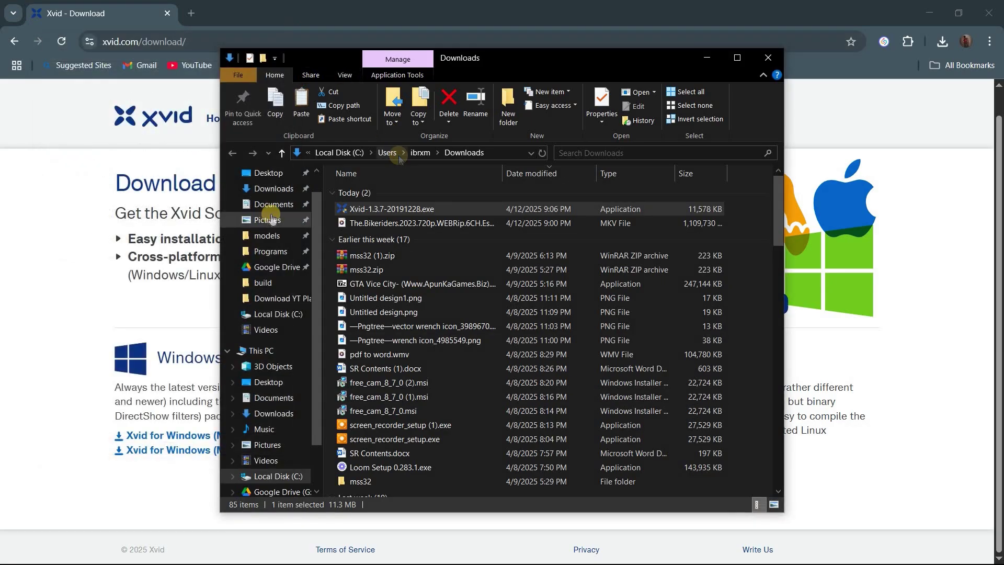
Step: Browse This PC > Local Disk (C:) > Program Files (x86) > Xvid to view installed files
left_click(268, 351)
left_click(405, 376)
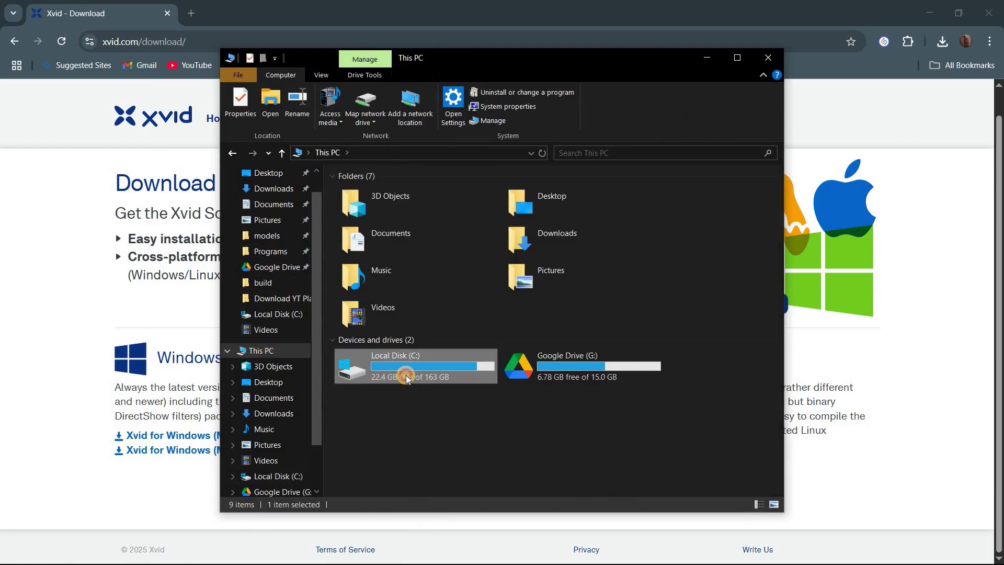
double_click(406, 375)
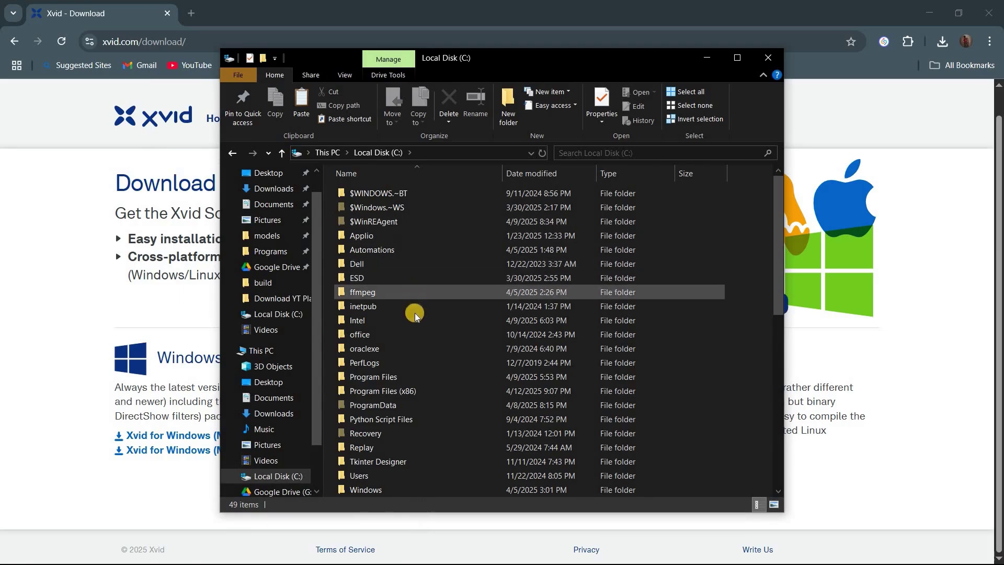
left_click(412, 384)
double_click(412, 382)
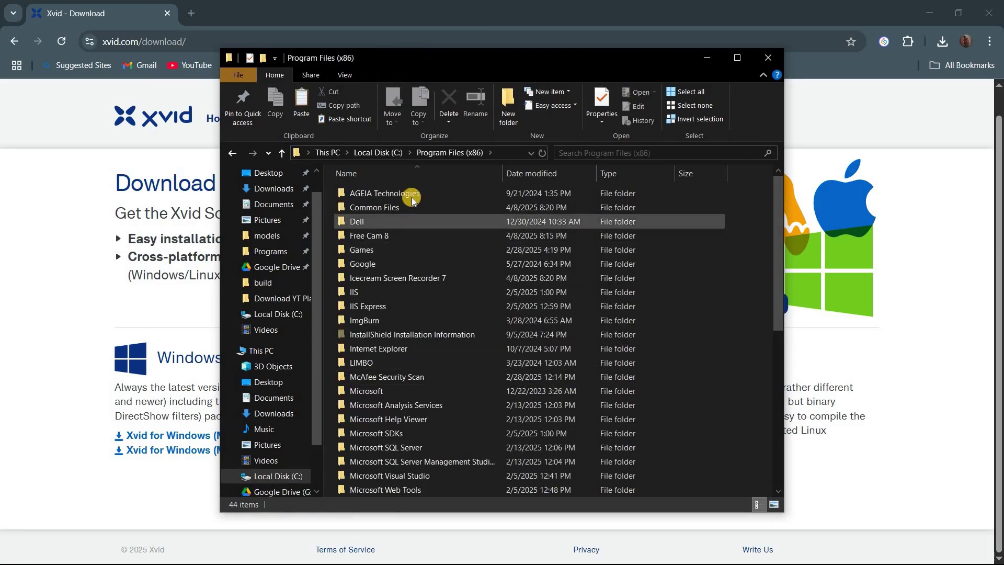
scroll(431, 358, "down", 6)
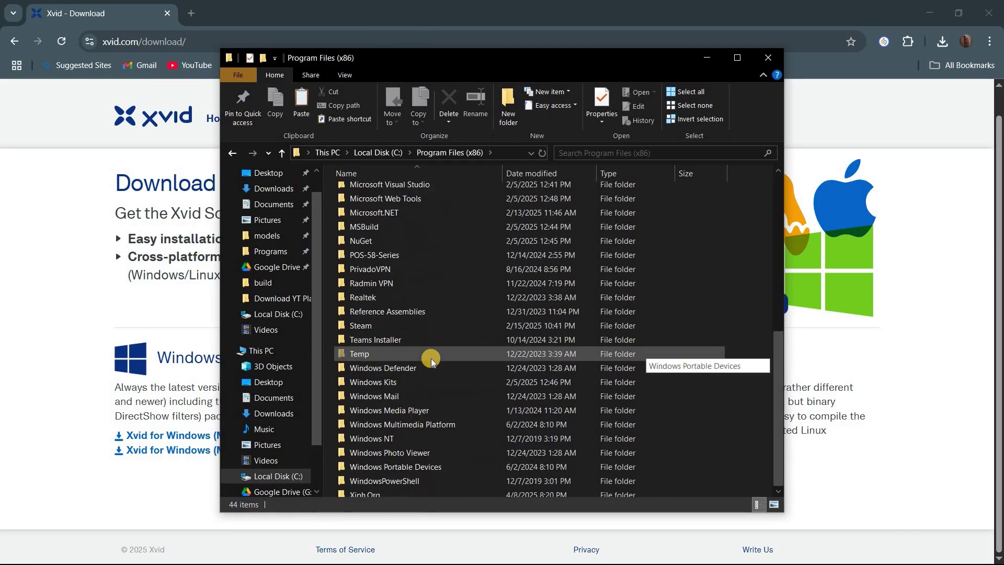
scroll(431, 358, "down", 1)
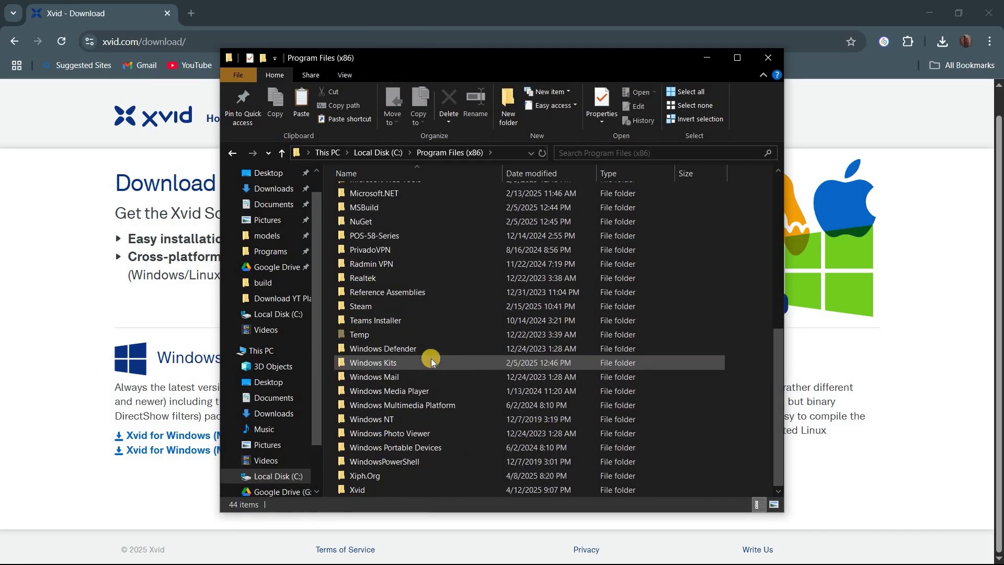
double_click(424, 488)
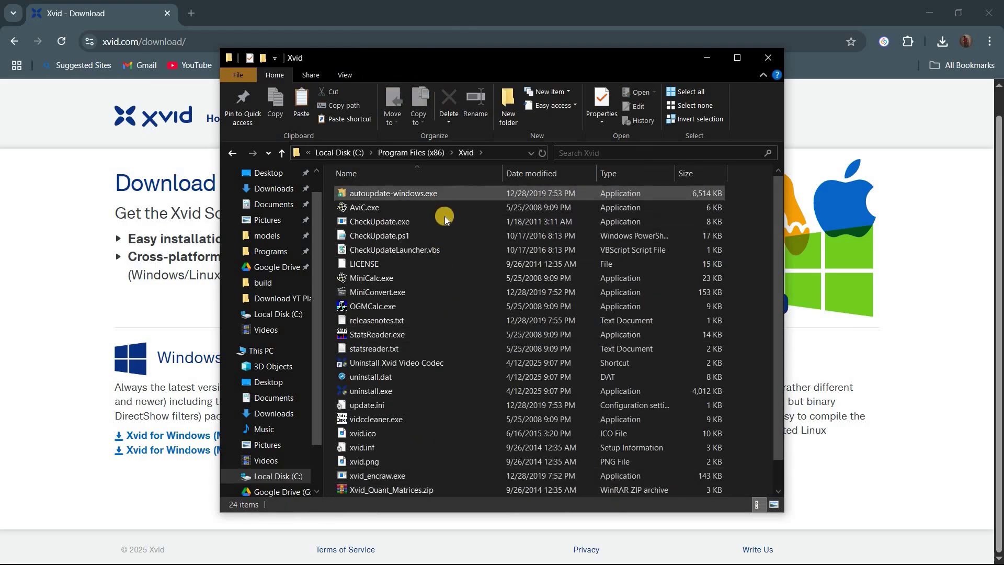
scroll(469, 381, "down", 1)
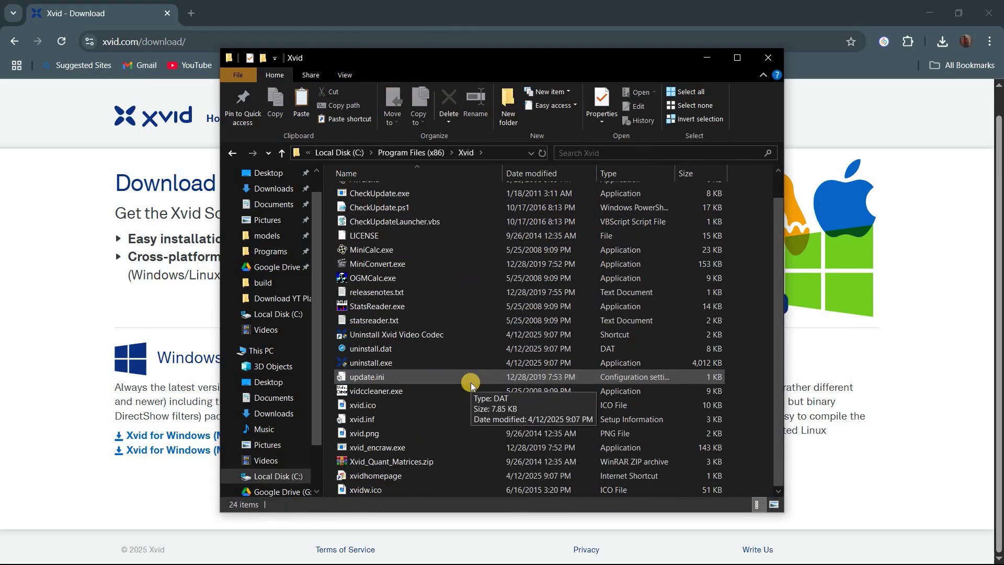
scroll(472, 385, "up", 1)
scroll(470, 384, "down", 1)
scroll(470, 385, "up", 2)
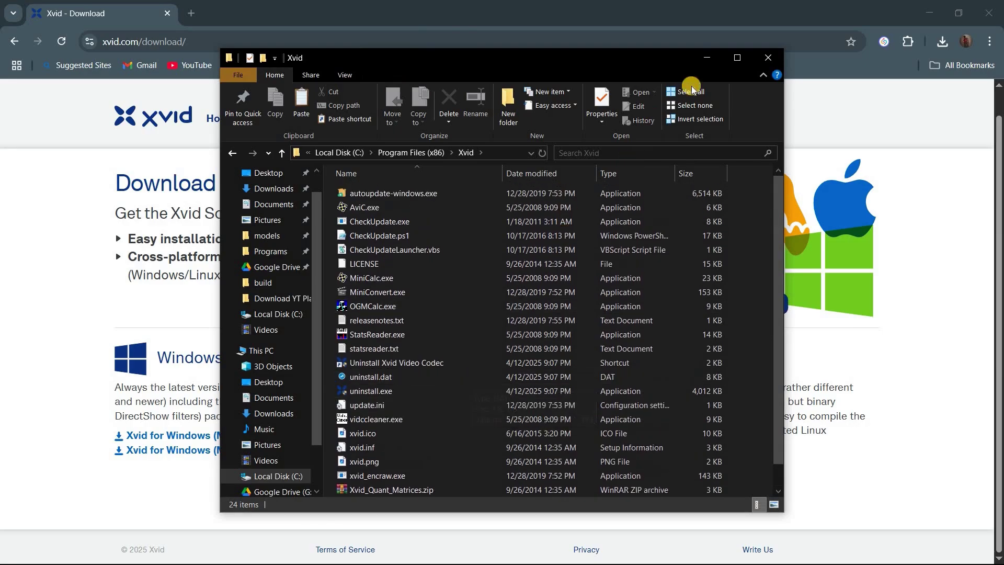
Step: Close the Xvid File Explorer window to reveal Chrome's xvid.com page
left_click(755, 57)
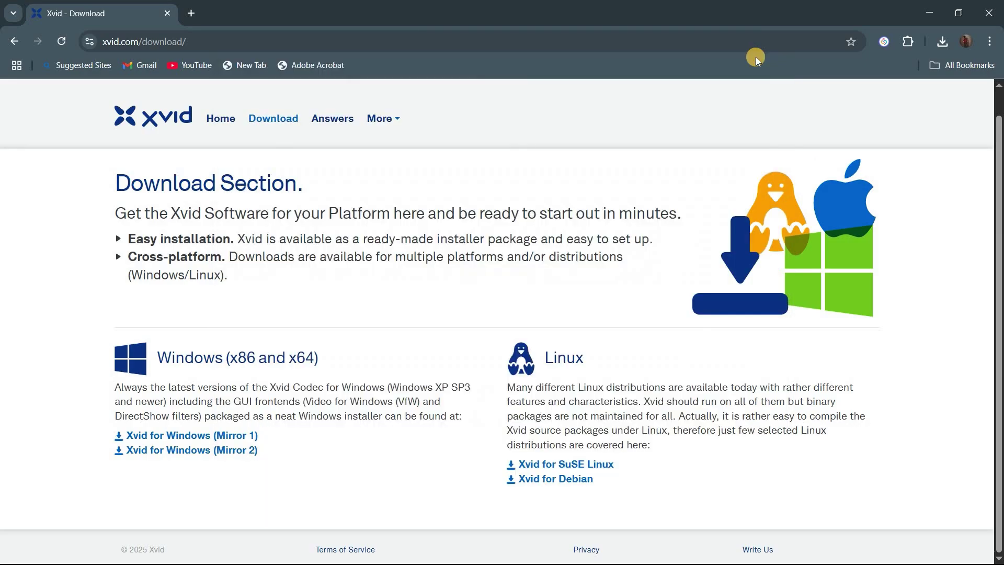